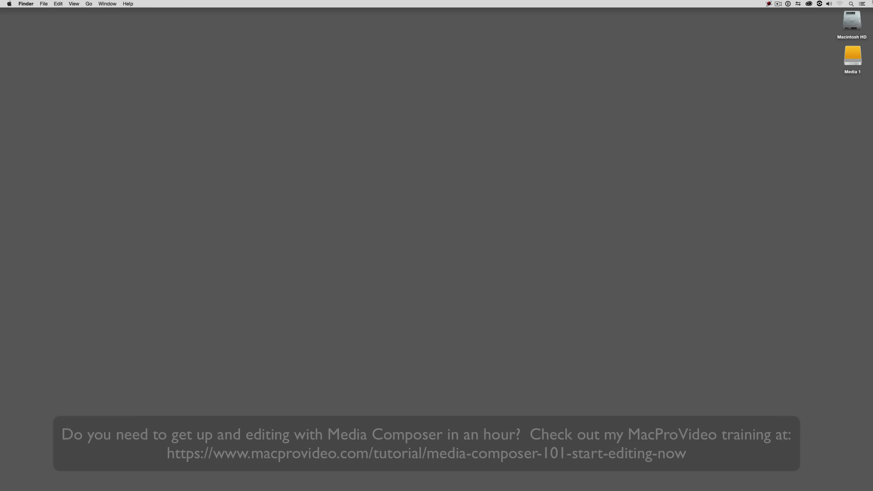
Bring Avid Media Composer to the front from the Finder desktop with Cmd+Tab
key(super+Tab)
key(super+Tab)
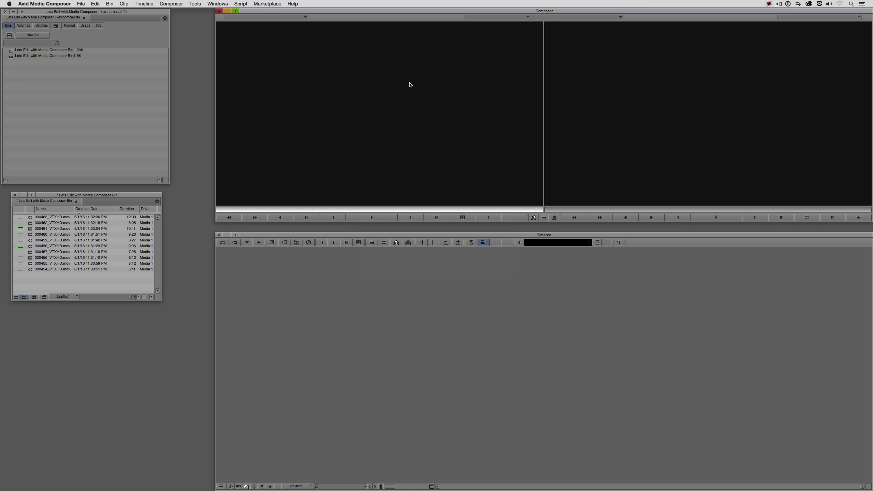
Preview clips 000458 and the saxophone clip 000461 in the Source monitor by playing and scrubbing
drag(30, 249, 324, 140)
key(l)
key(l)
key(j)
drag(29, 228, 306, 169)
drag(294, 208, 442, 216)
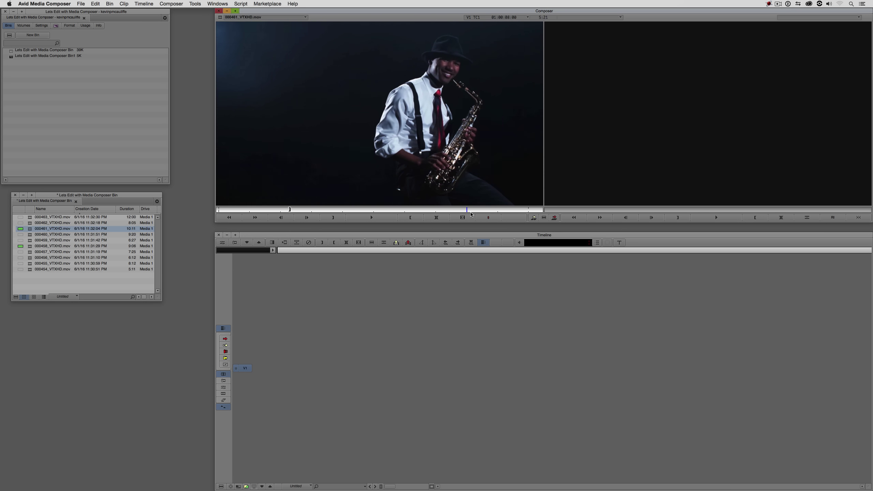
click(294, 211)
key(space)
click(281, 210)
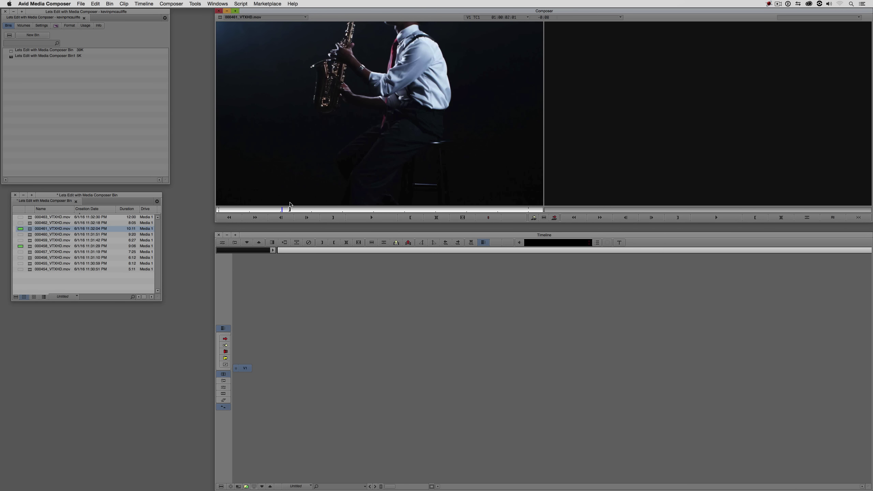
Load the woman's clip 000458 into the Source monitor and go to its In point
double_click(54, 246)
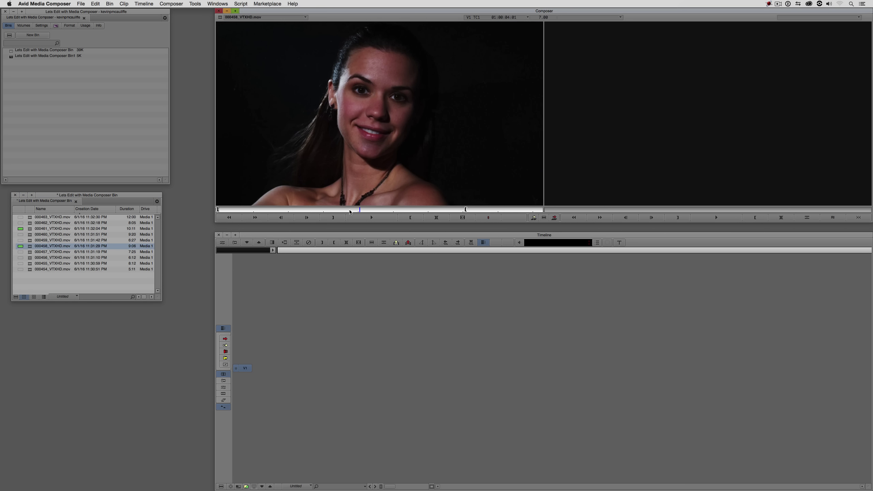
mouse_move(349, 211)
mouse_down()
mouse_move(331, 210)
mouse_move(358, 208)
mouse_up()
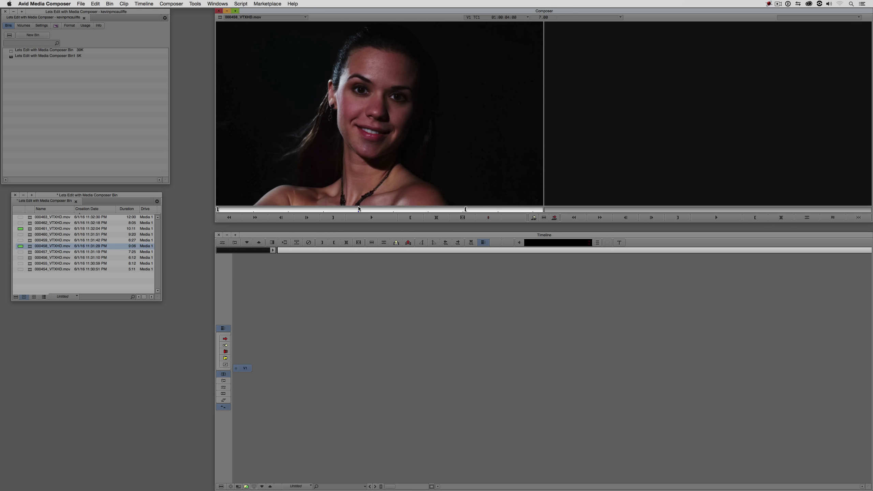
key(q)
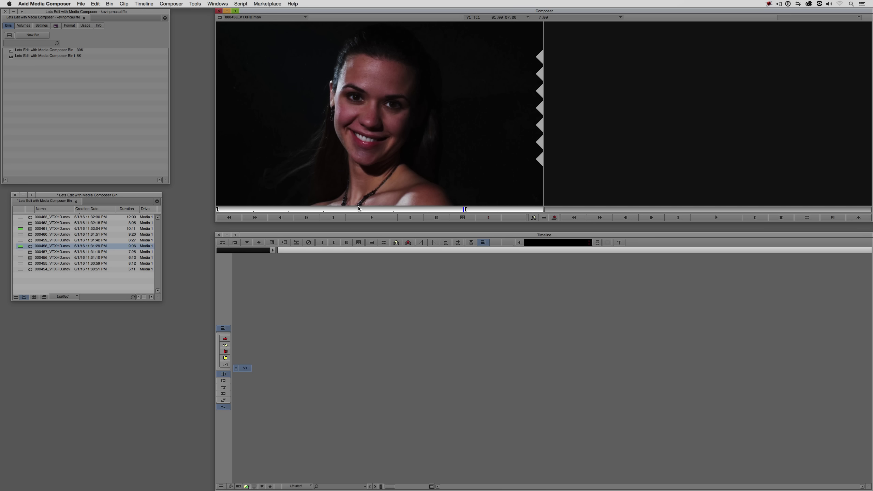
Splice the woman's clip into a new sequence and delete its A1/A2 audio tracks
key(v)
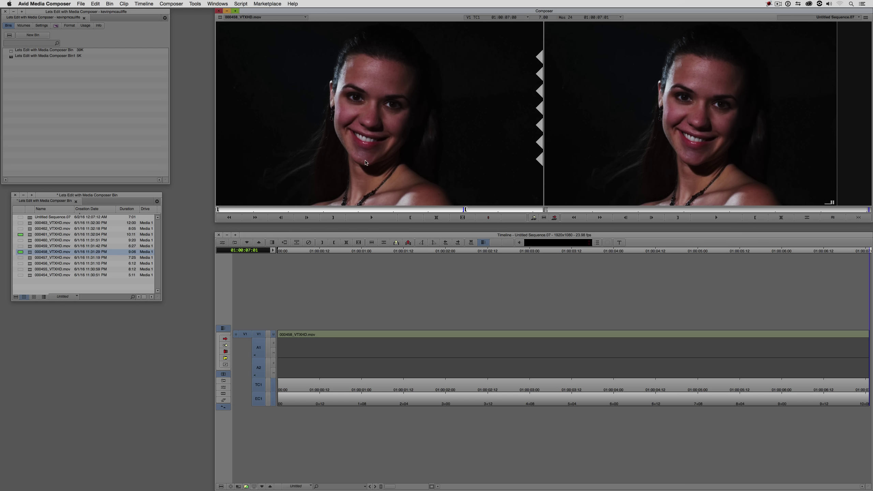
click(376, 356)
click(338, 348)
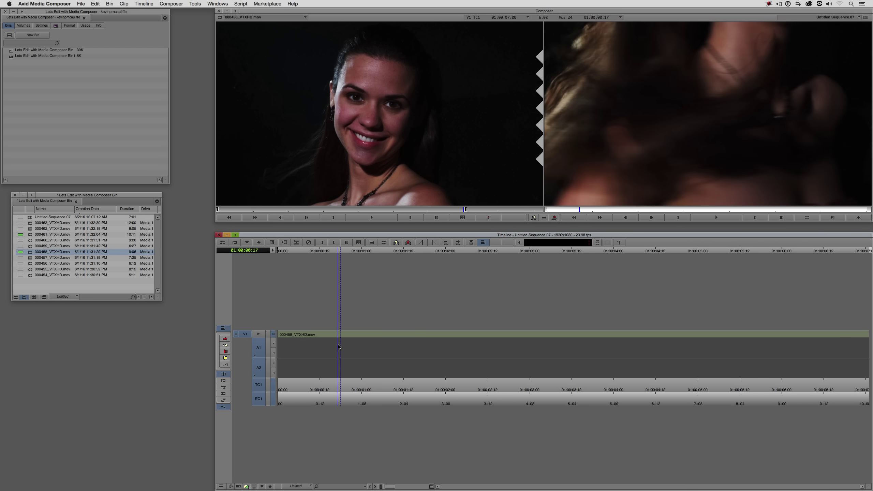
key(Delete)
click(432, 253)
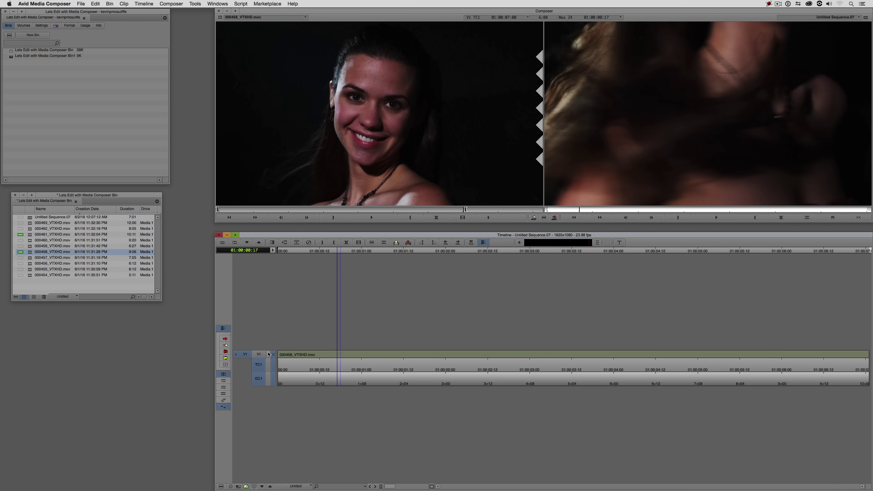
Raise the woman's clip onto a new V2 track and patch the source video to V2
key(Left)
key(Left)
key(Left)
key(Left)
key(Left)
key(Left)
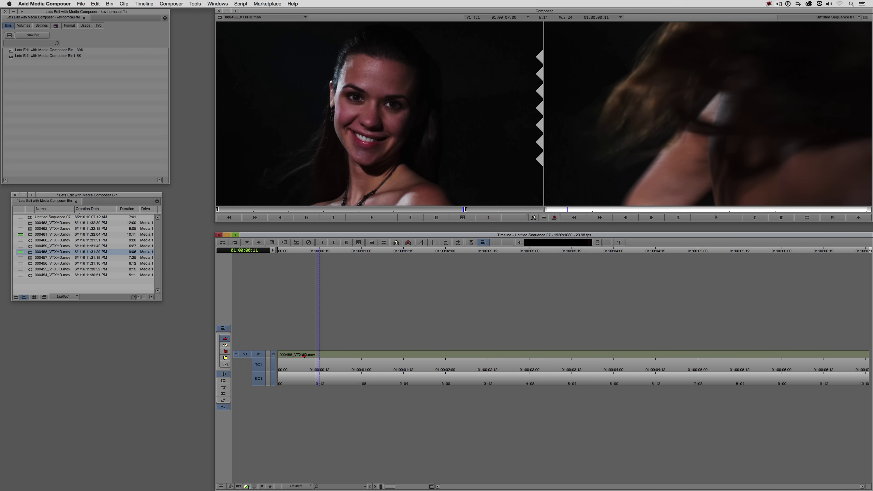
drag(304, 356, 302, 347)
click(260, 358)
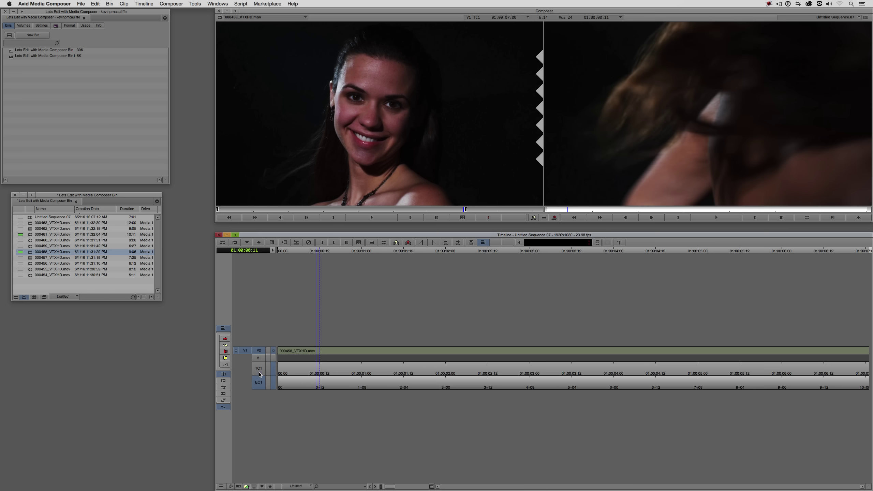
Load saxophone clip 000461, mark an Out at 01:00:04:01, and repatch the source to V1
click(30, 235)
drag(30, 236, 311, 157)
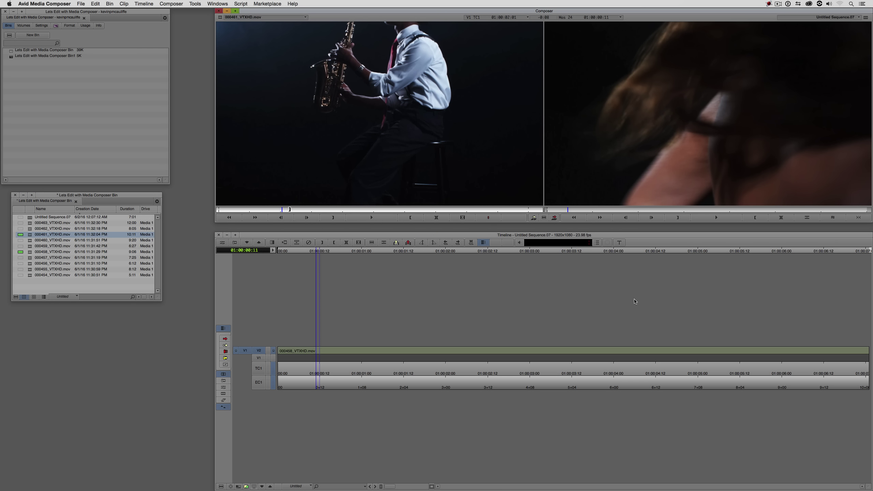
click(870, 360)
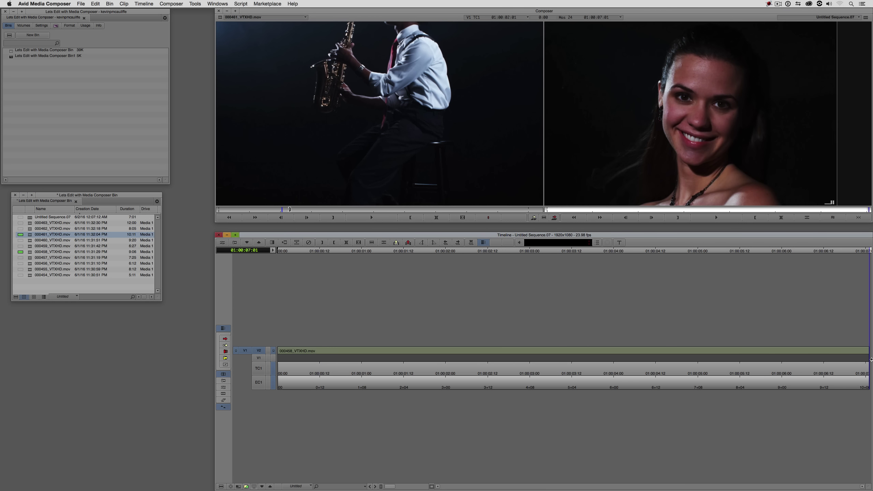
text(-301)
key(Return)
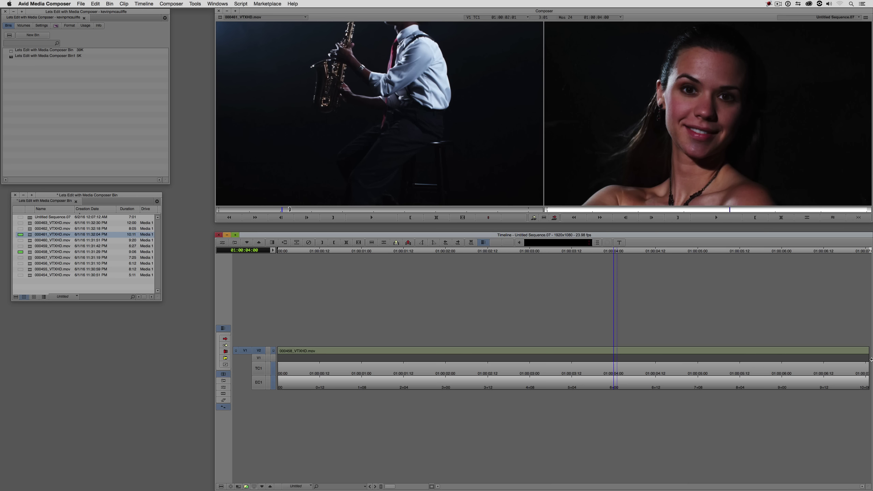
key(Right)
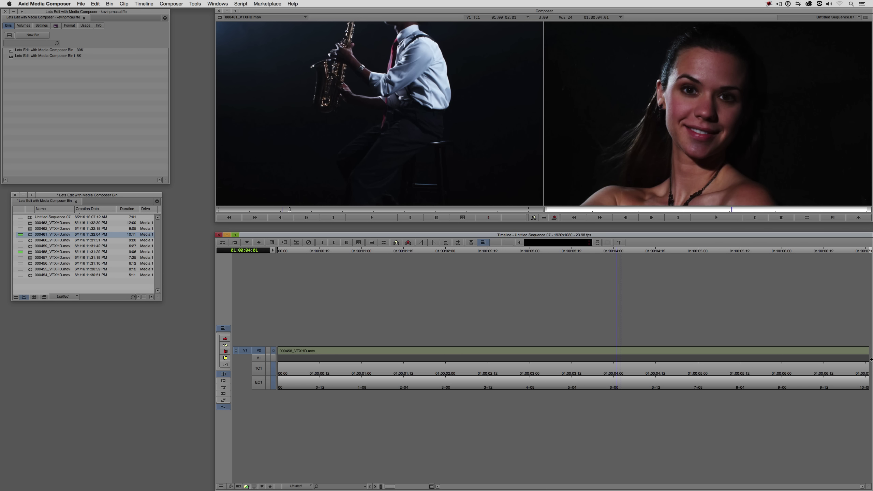
key(o)
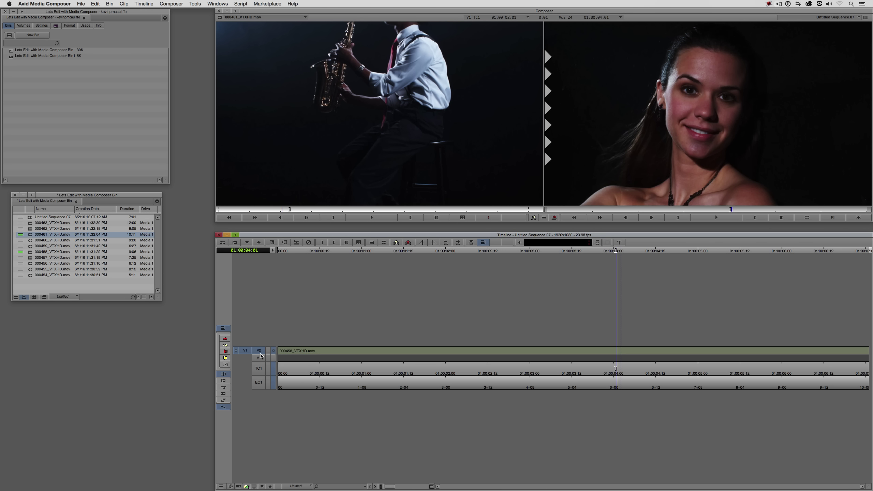
drag(245, 350, 245, 358)
click(637, 155)
Overwrite the saxophone clip onto V1 at 01:00:04:00, split V2 at 01:00:04:01, and show the Effect Palette
key(b)
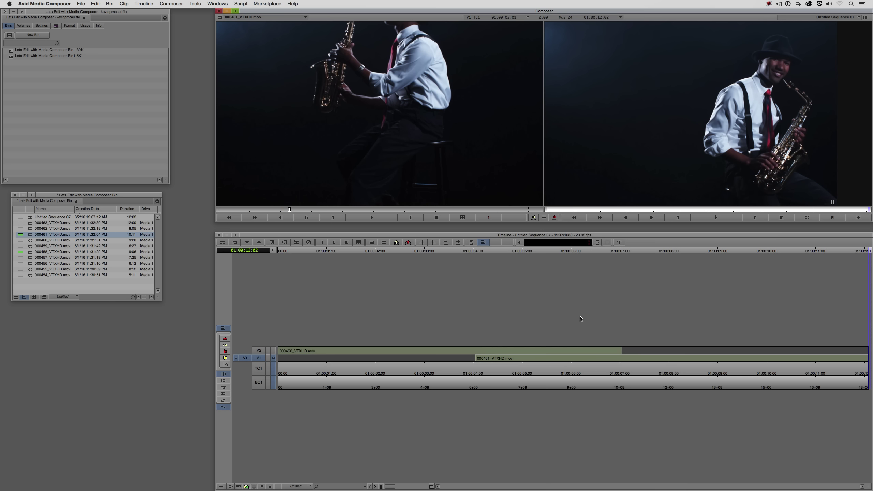
click(476, 358)
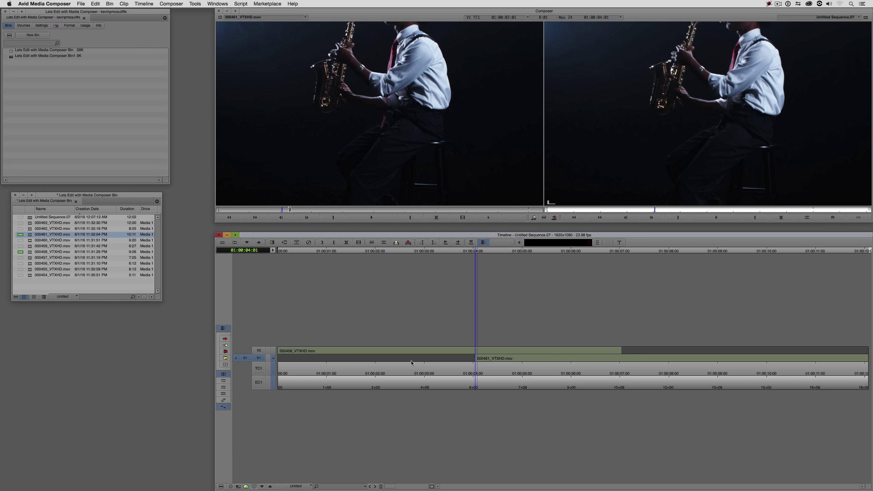
click(263, 352)
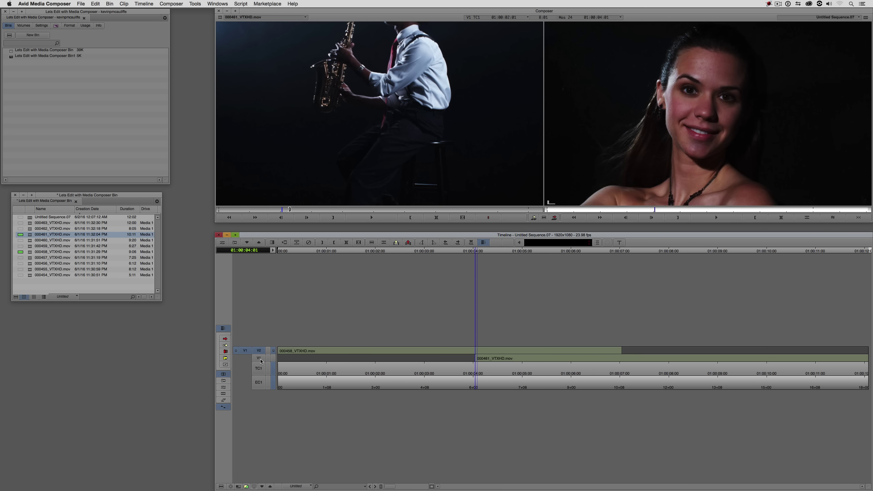
key(h)
key(super+8)
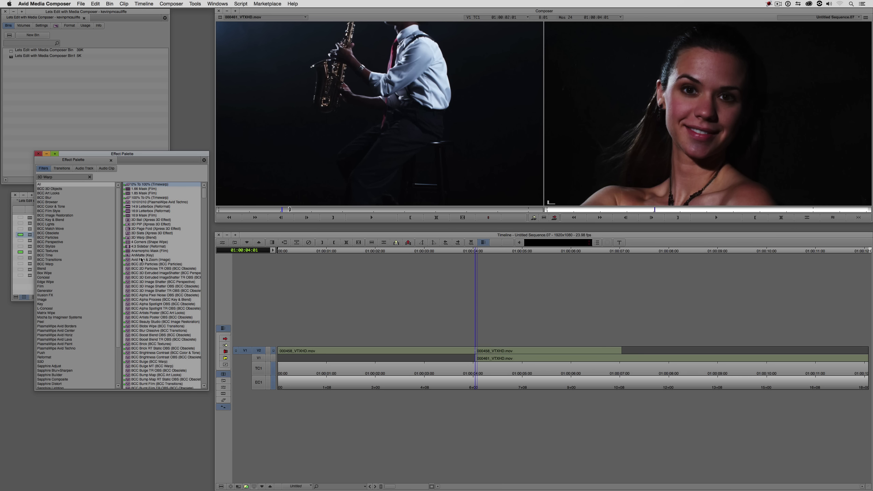
Search '3D War' and drop 3D Warp (Blend) onto the second V2 segment, then scrub to check
click(89, 177)
text(3D War)
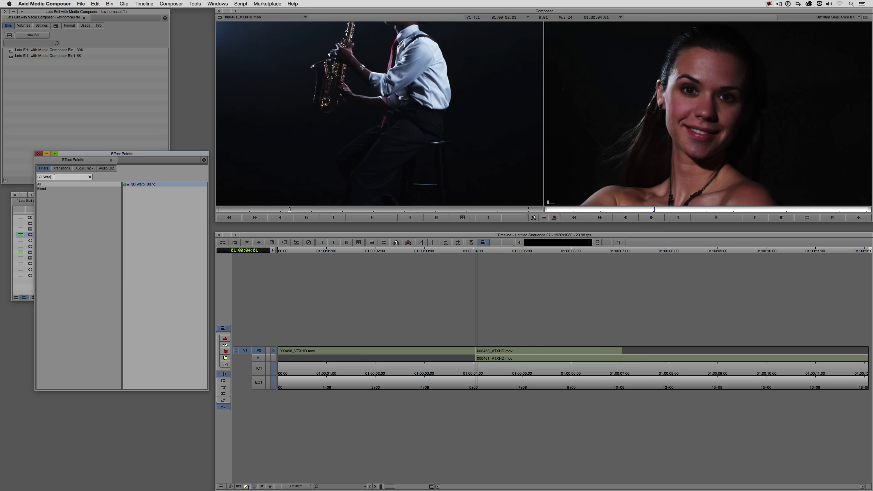
drag(126, 186, 512, 348)
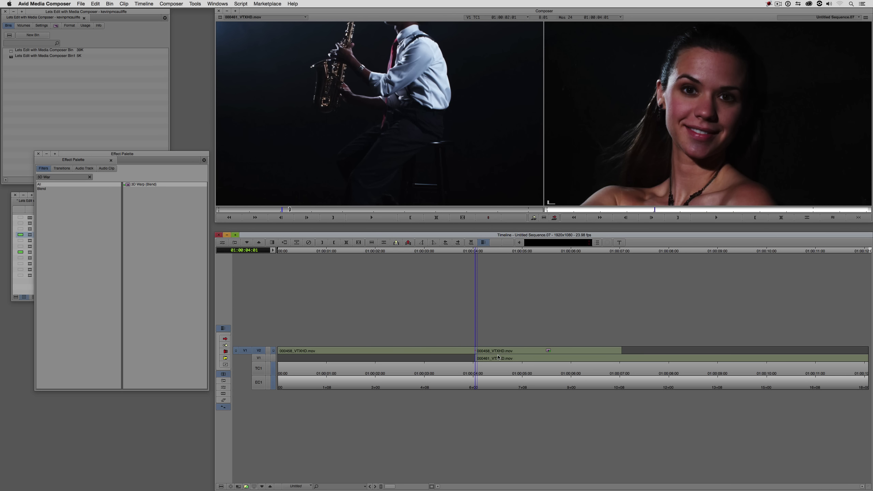
drag(499, 358, 550, 355)
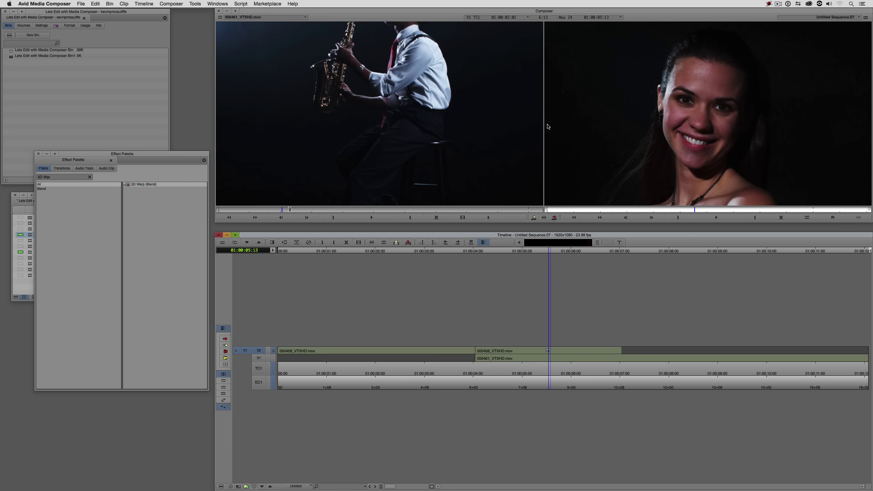
Open the 3D Warp in the Effect Editor, enable Position, and park at 01:00:04:01
key(super+e)
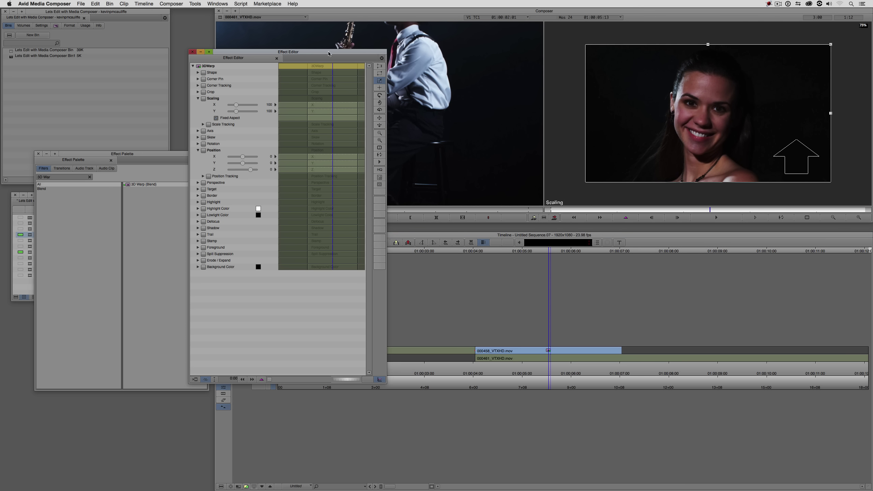
drag(313, 53, 153, 30)
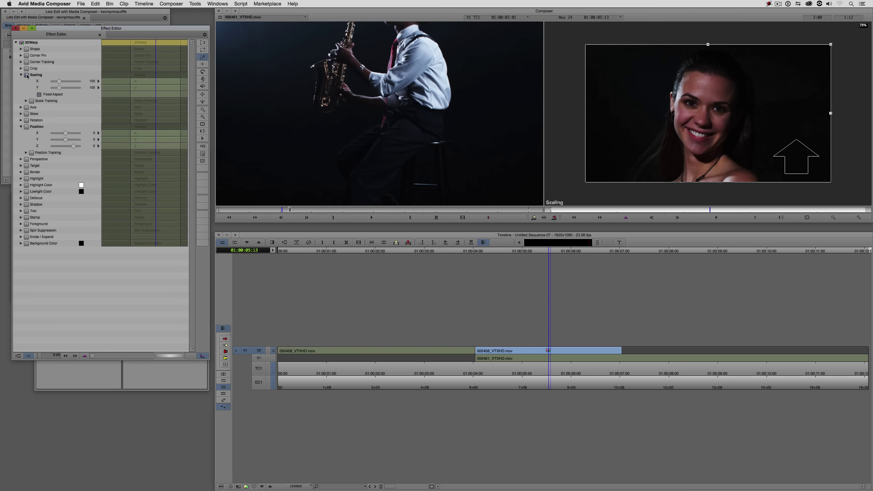
click(28, 128)
key(j)
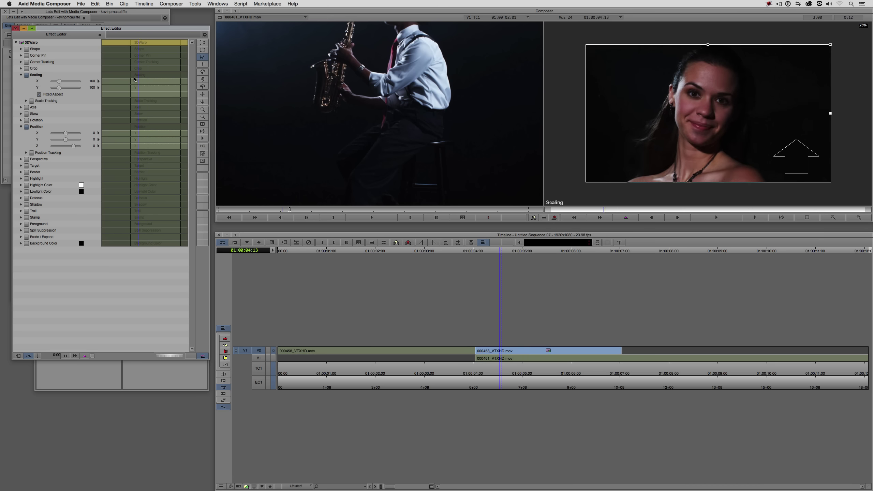
key(k)
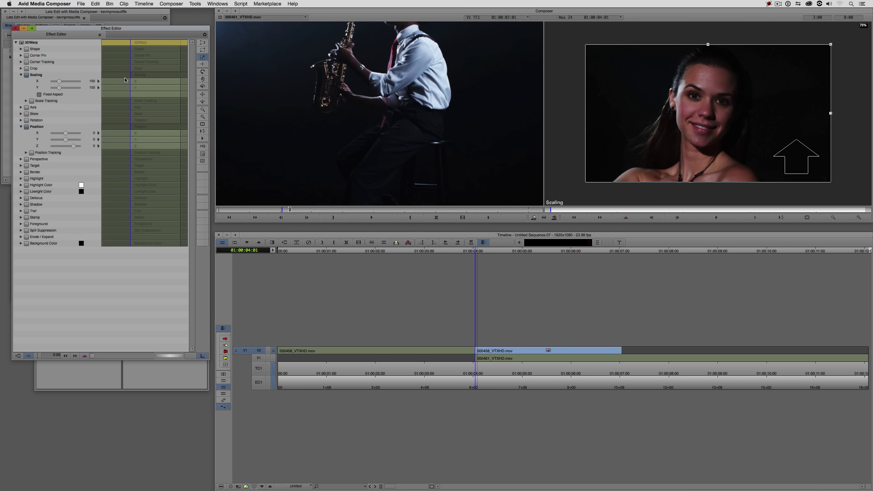
click(629, 219)
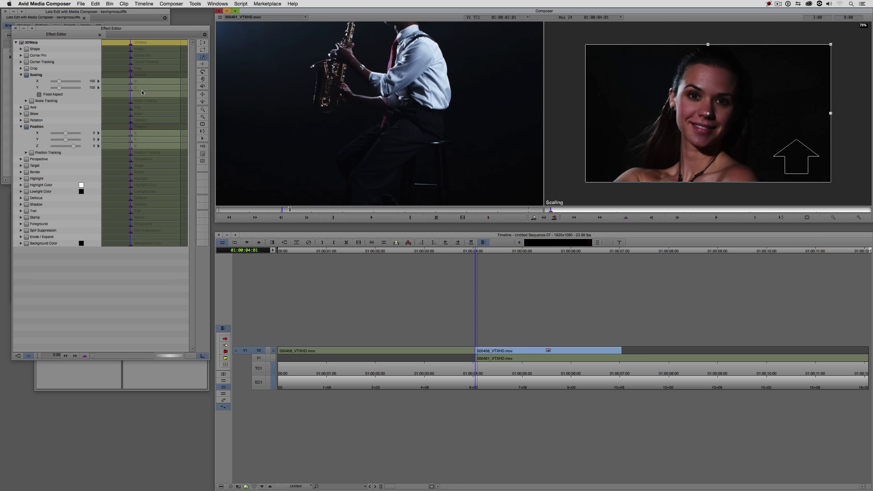
key(Delete)
Add Scaling keyframes at the start and at 01:00:05:13, with Scaling X/Y 50 at 05:13
right_click(140, 76)
click(143, 79)
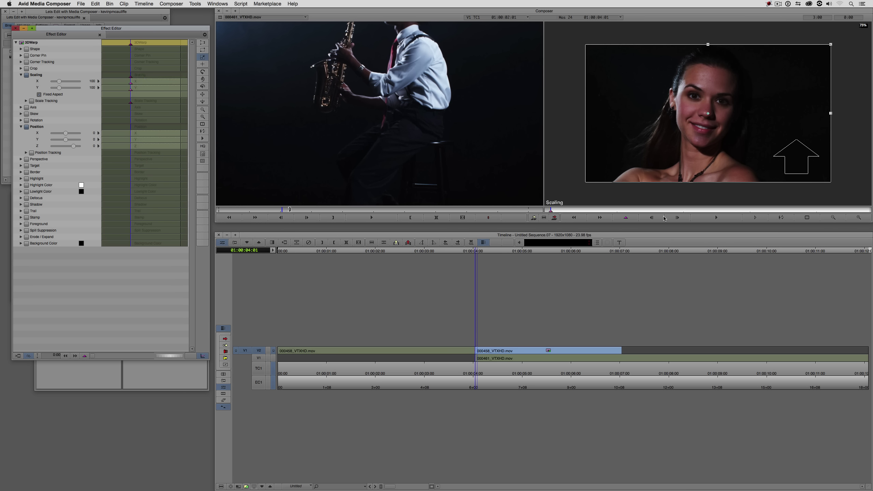
click(709, 211)
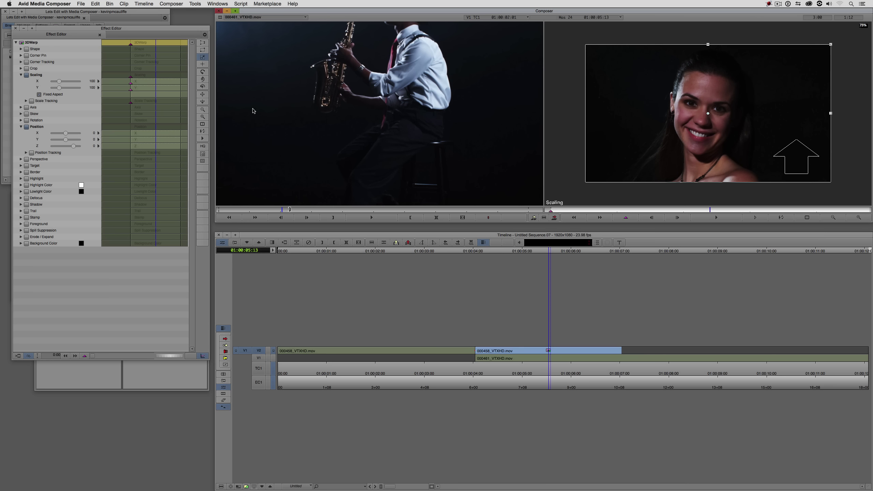
click(159, 75)
right_click(159, 76)
click(164, 80)
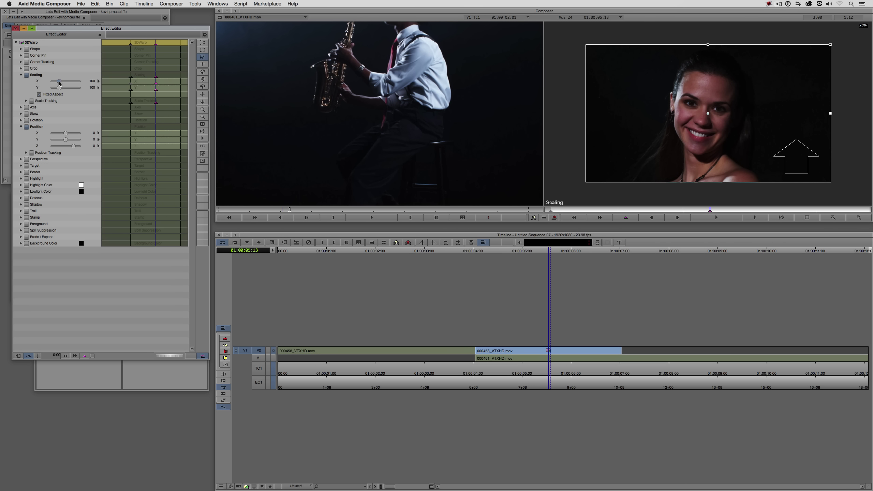
text(50)
key(Return)
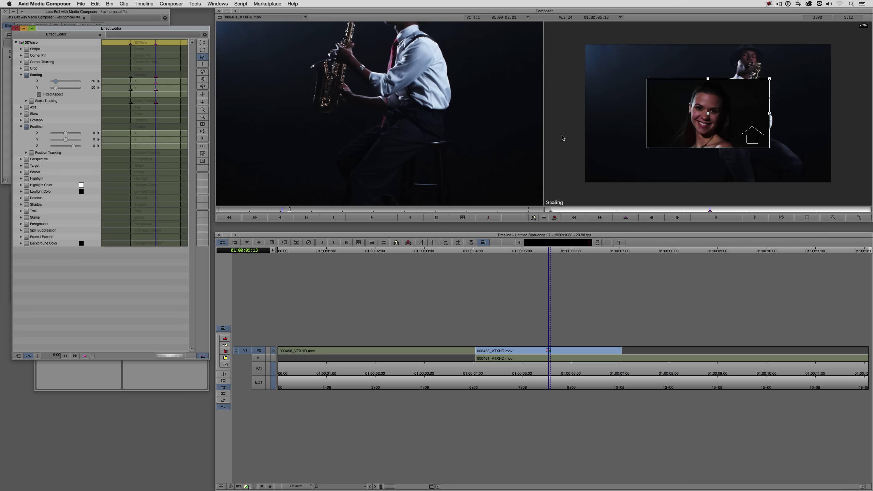
Add Position keyframes at 01:00:05:13 and 01:00:07:00, sliding the picture left to X -759
right_click(159, 135)
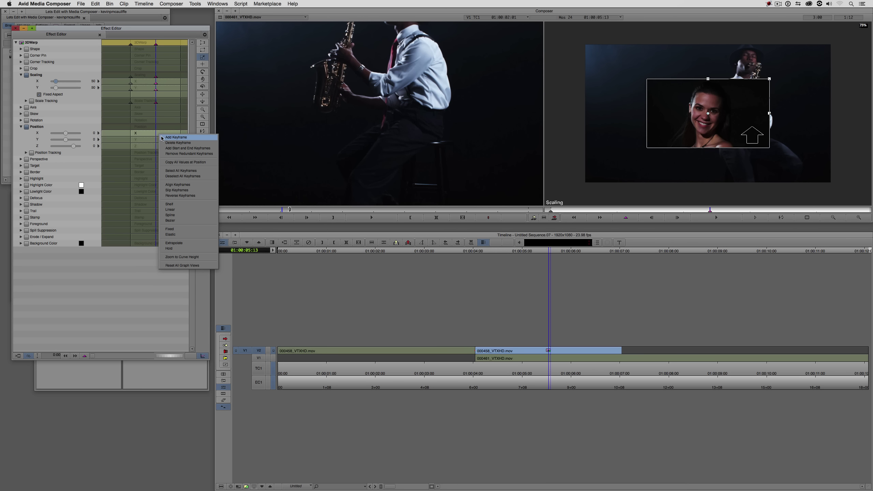
click(165, 138)
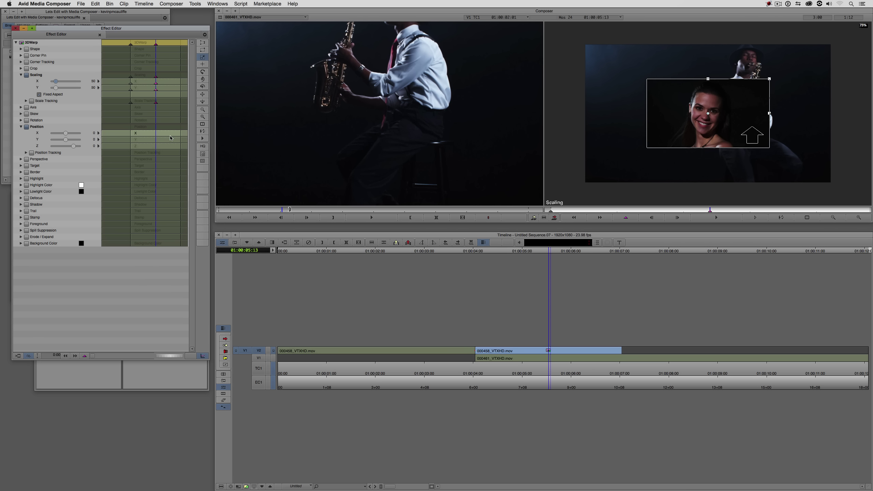
drag(171, 138, 180, 136)
right_click(175, 129)
click(195, 131)
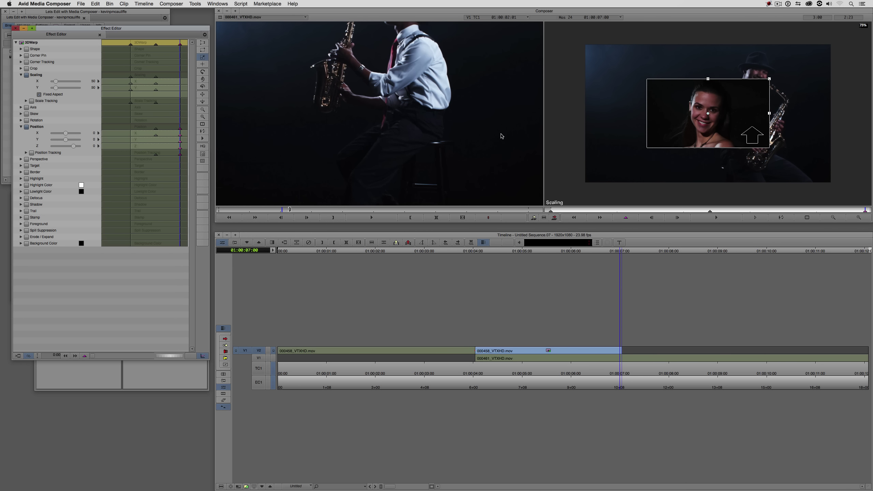
drag(705, 140, 516, 136)
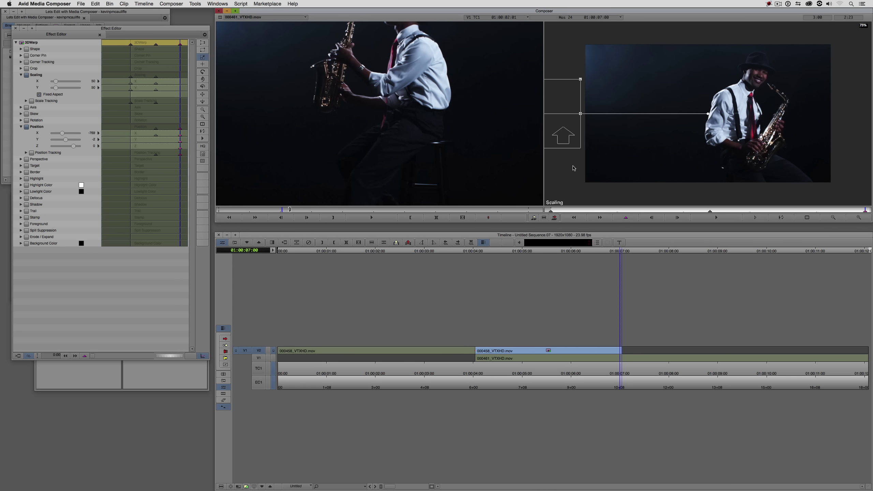
Exit Effect Mode, play the sequence, and scrub back to 01:00:05:16 to review the transition
click(432, 353)
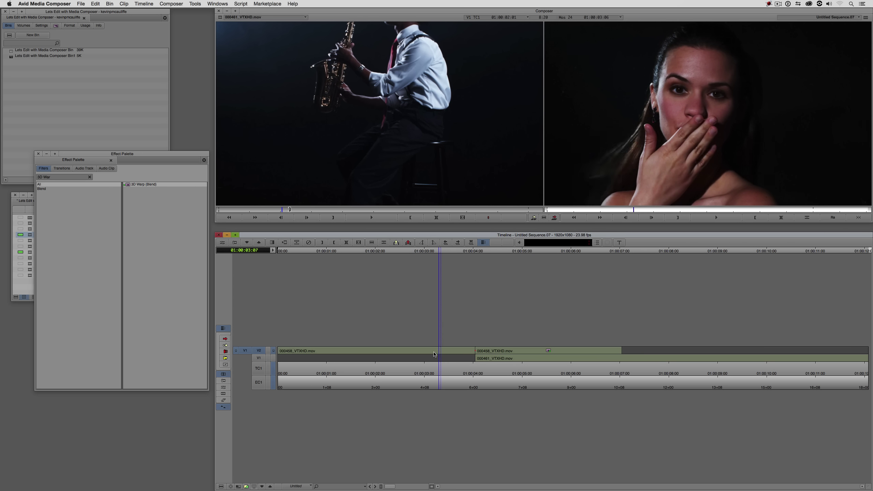
key(space)
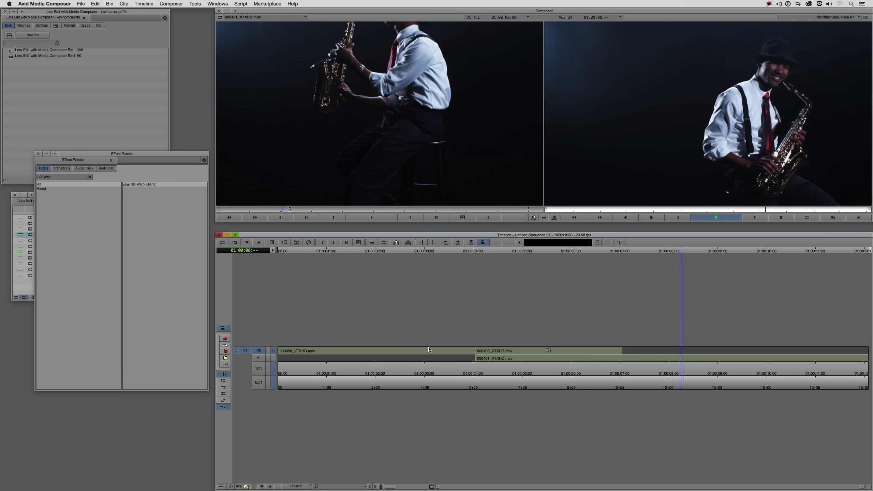
click(444, 351)
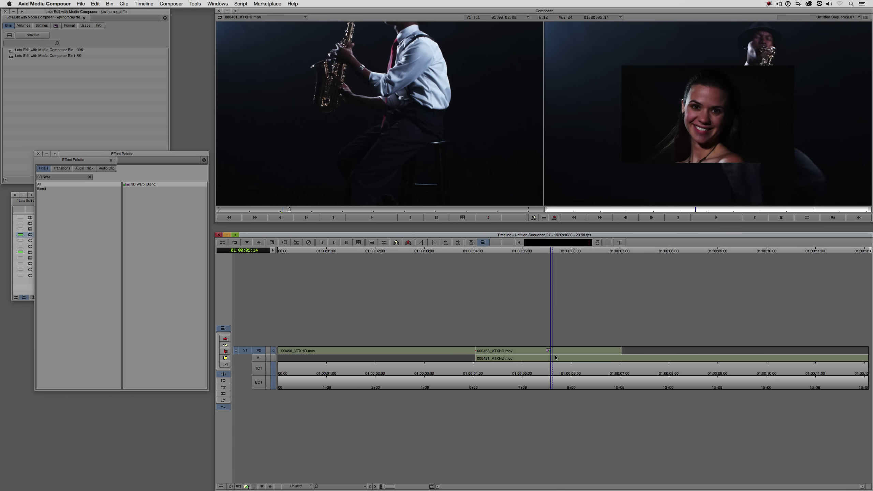
drag(594, 362, 543, 365)
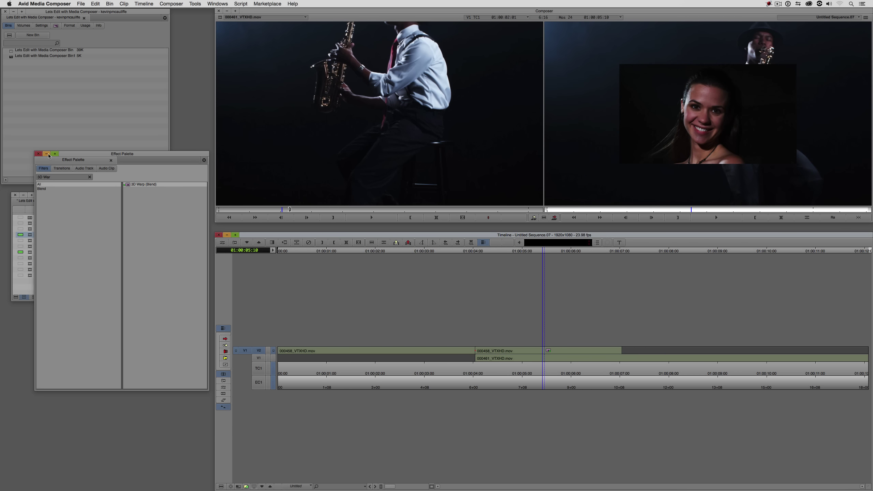
Close the Effect Palette and create a new bin named Effects
click(38, 154)
click(29, 35)
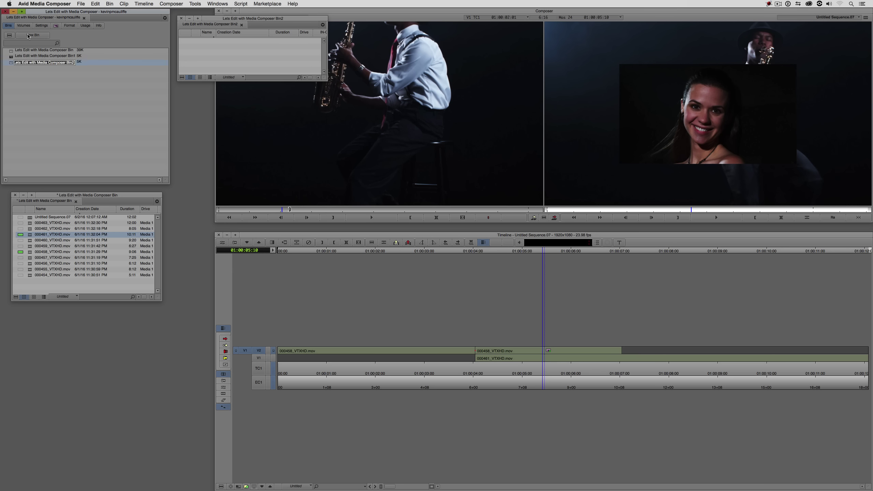
text(Effects)
key(Return)
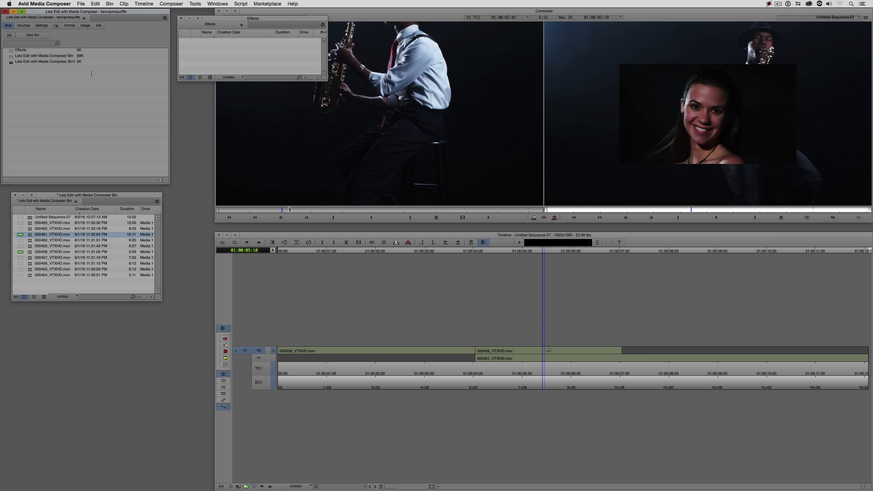
Save the 3D Warp into the Effects bin as the preset 'Scale Transition Exit Left'
click(555, 351)
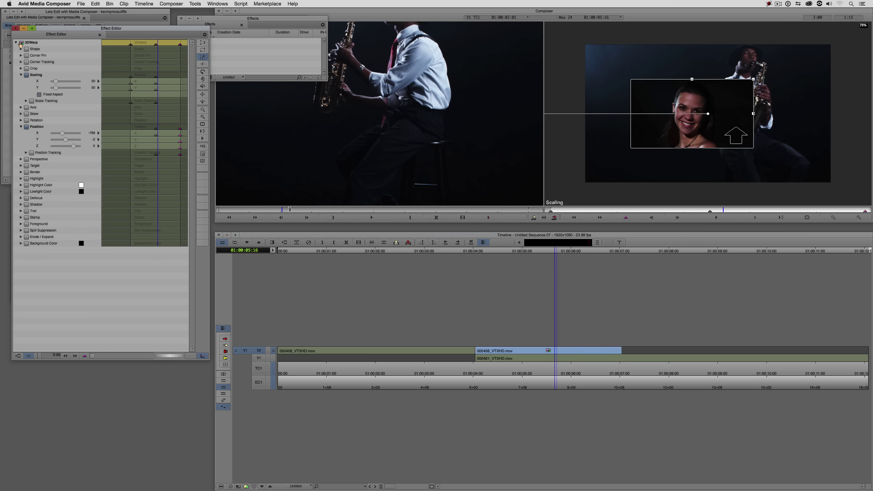
drag(20, 44, 232, 50)
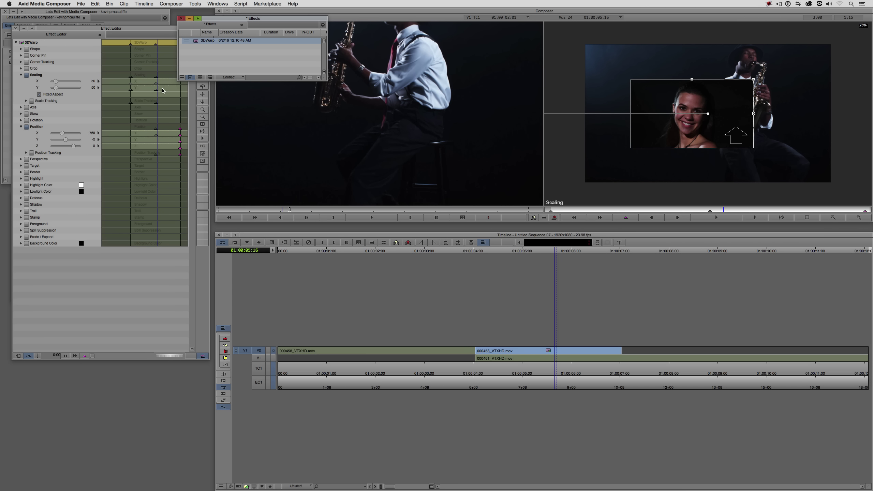
click(208, 40)
text(Sc)
text(ale Transition)
text( Exit Le)
text(ft)
key(Return)
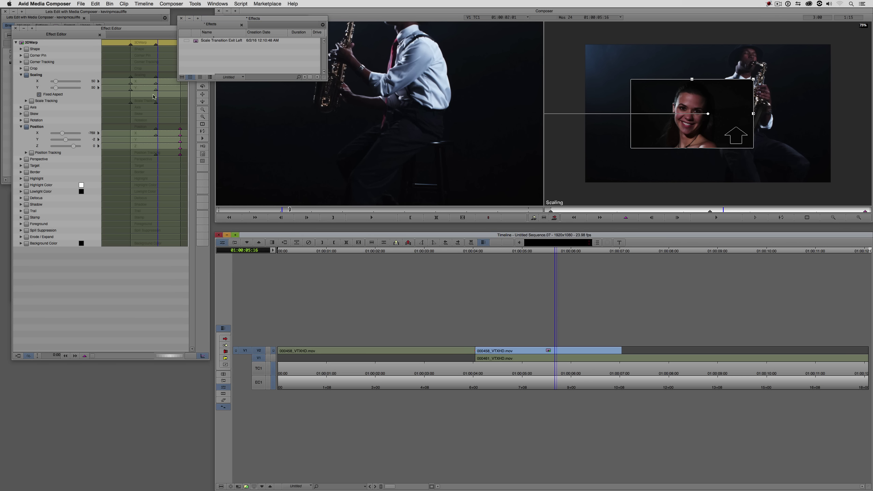
drag(204, 24, 82, 395)
Close the Effect Editor and delete Untitled Sequence.07 from the bin
click(59, 116)
key(super+w)
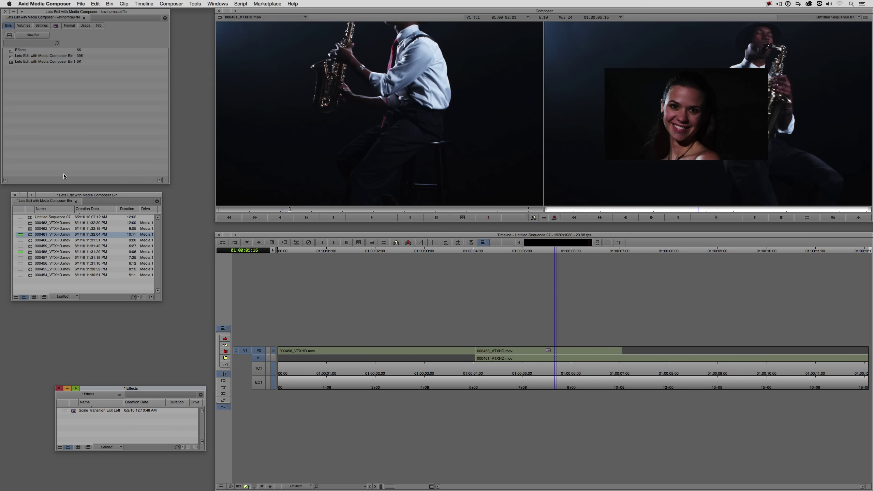
key(Delete)
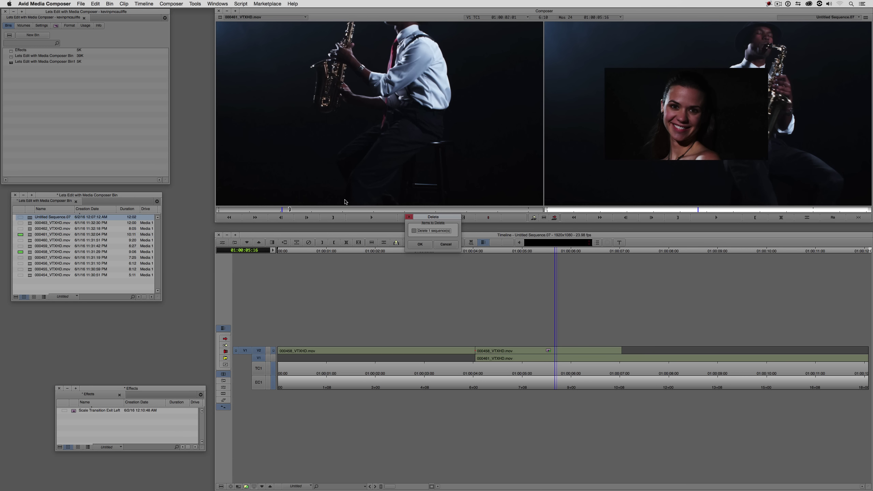
key(Return)
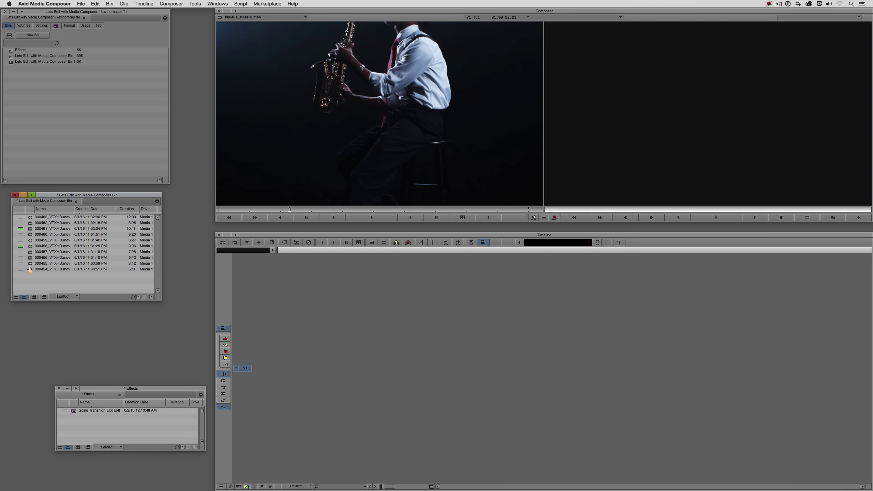
Splice clip 000455 into new Untitled Sequence.08 and mark an Out at 01:00:05:09
double_click(52, 263)
drag(220, 209, 251, 210)
key(v)
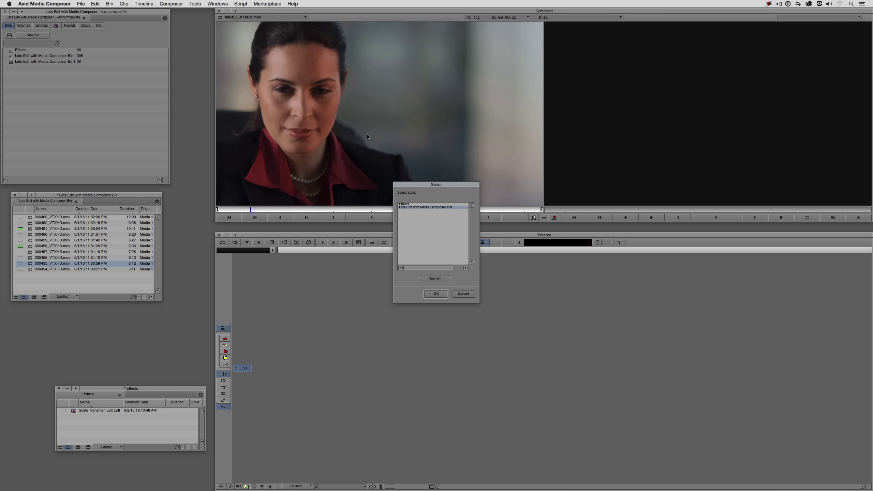
click(436, 293)
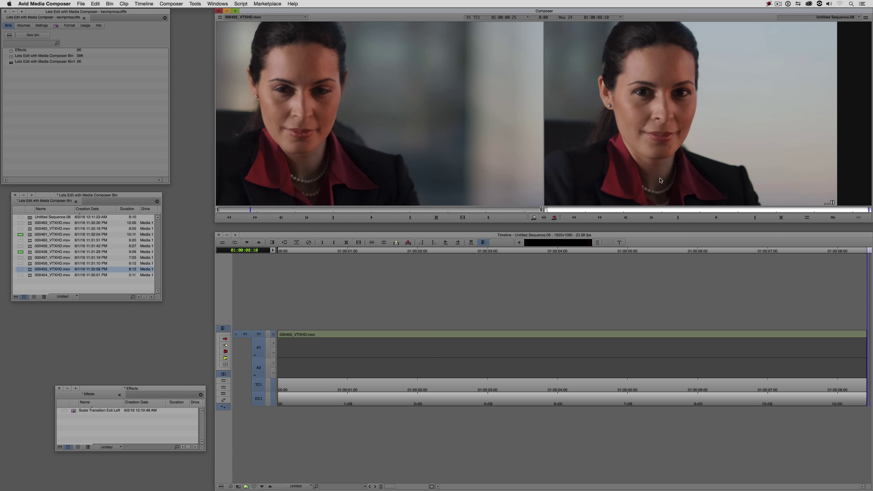
key(j)
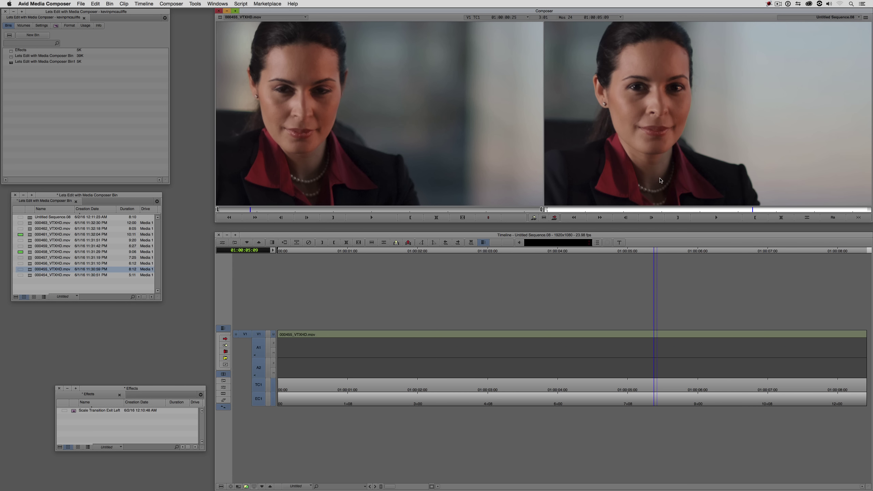
key(o)
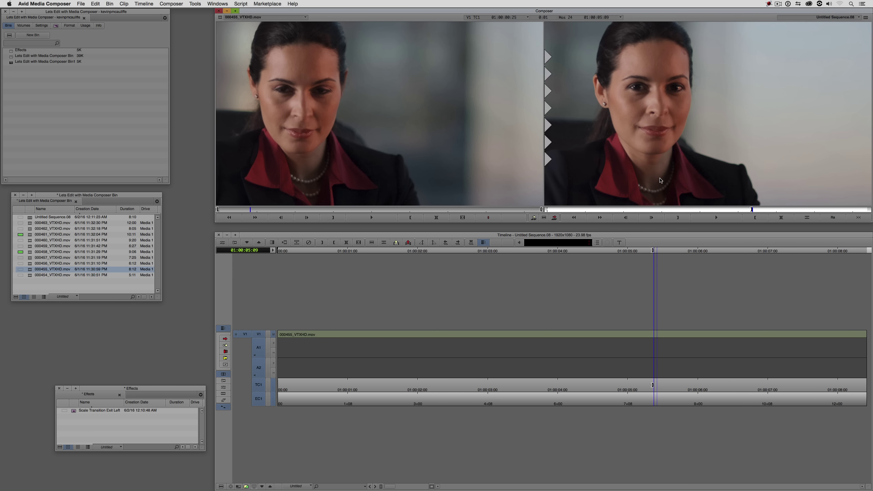
click(271, 336)
Move clip 000455 up to a new V2 track and delete audio tracks A1 and A2
drag(271, 336, 265, 366)
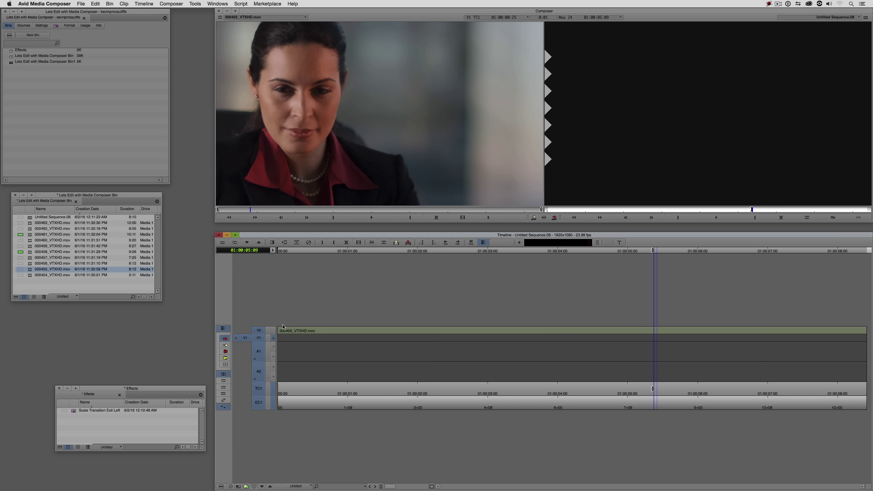
click(226, 340)
click(261, 374)
key(Delete)
click(463, 260)
Load clip 000454 as source and edit it onto V1 at 01:00:05:09
drag(31, 276, 315, 191)
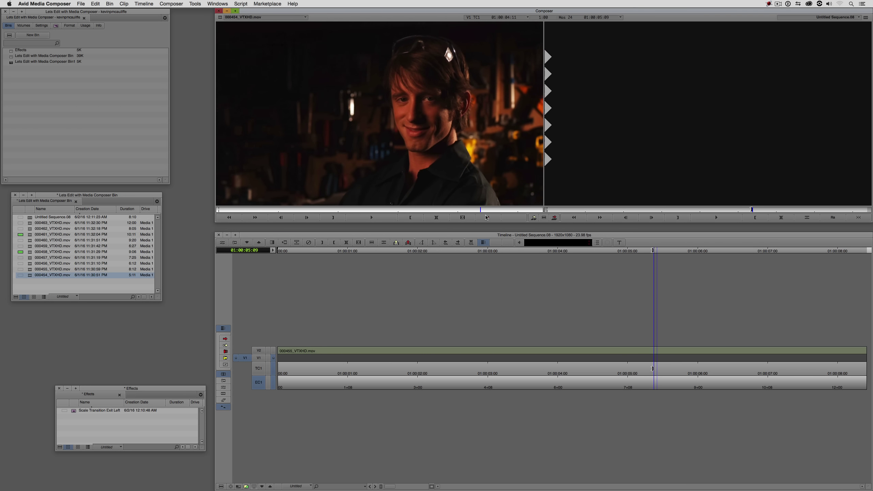
drag(488, 210, 240, 209)
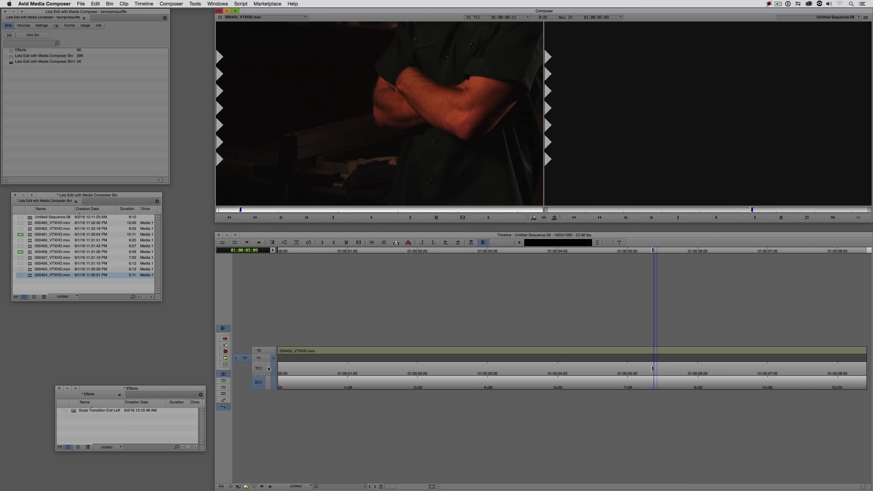
click(326, 321)
key(b)
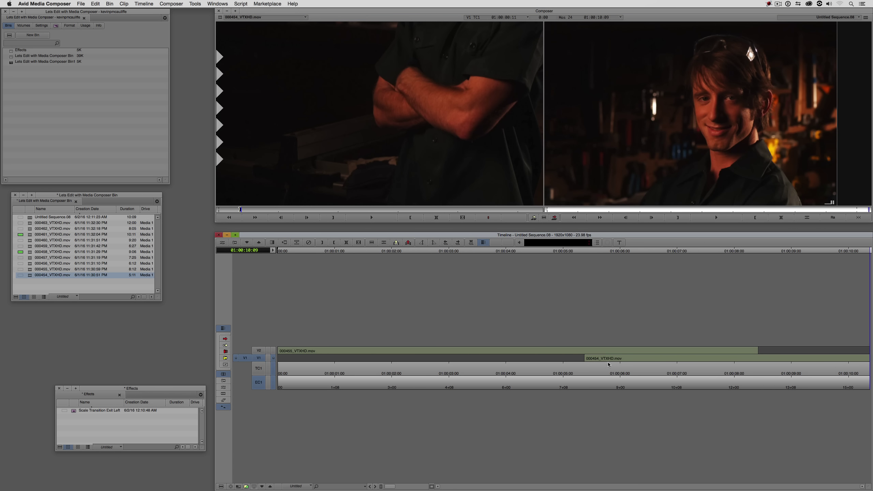
super+click(597, 365)
Split 000455 on V2 at 01:00:05:09 and apply Scale Transition Exit Left to the second segment
click(267, 352)
click(264, 360)
key(h)
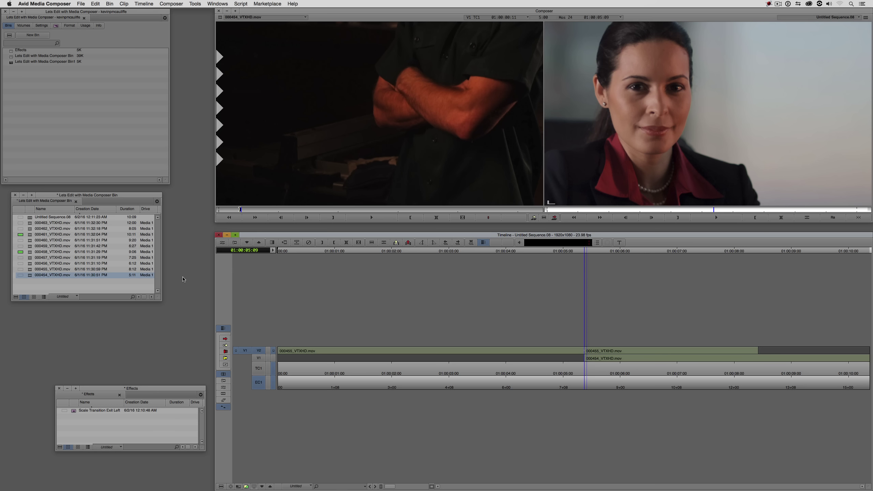
drag(74, 411, 607, 355)
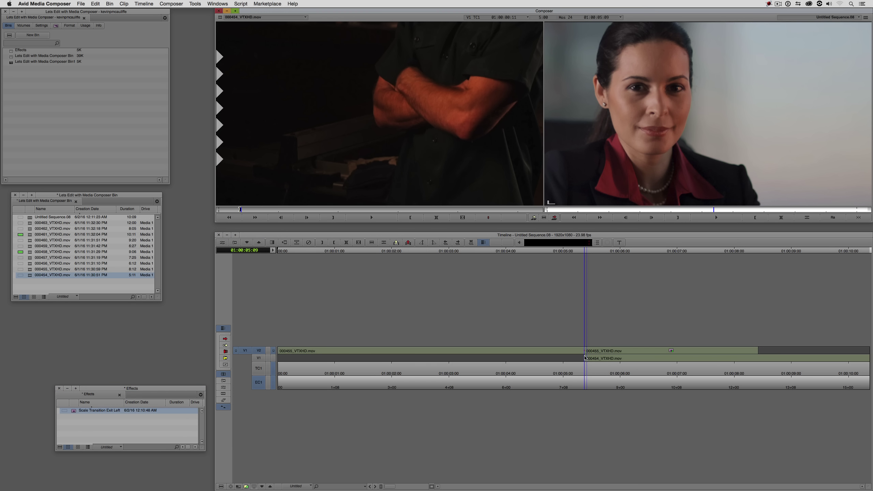
Preview the transition, trim the V2 edit 16 frames later to 01:00:06:01, then replay it
click(560, 356)
key(space)
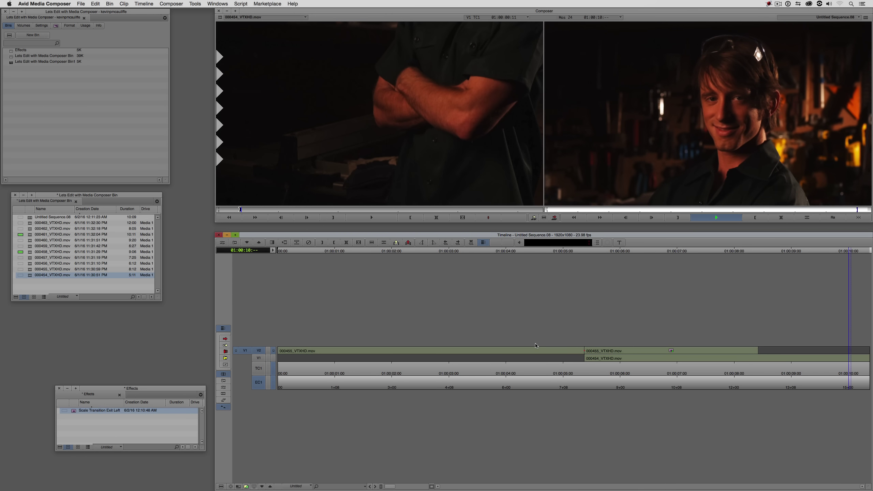
super+click(579, 356)
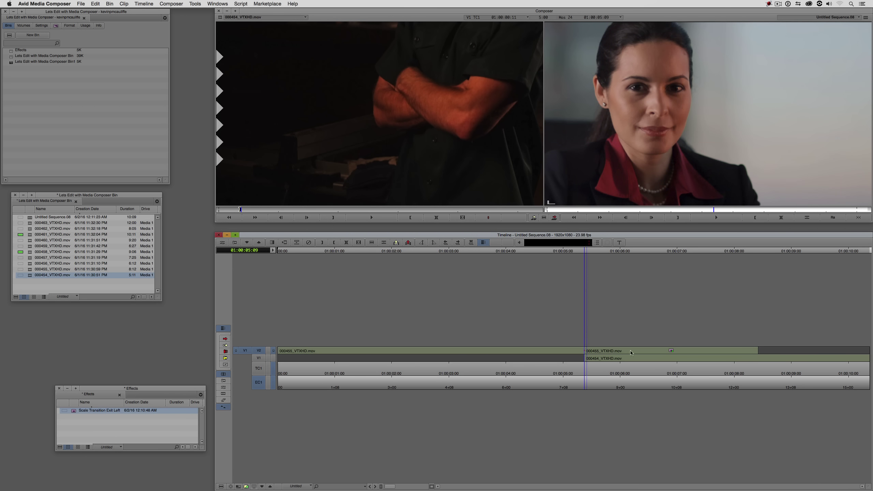
key(u)
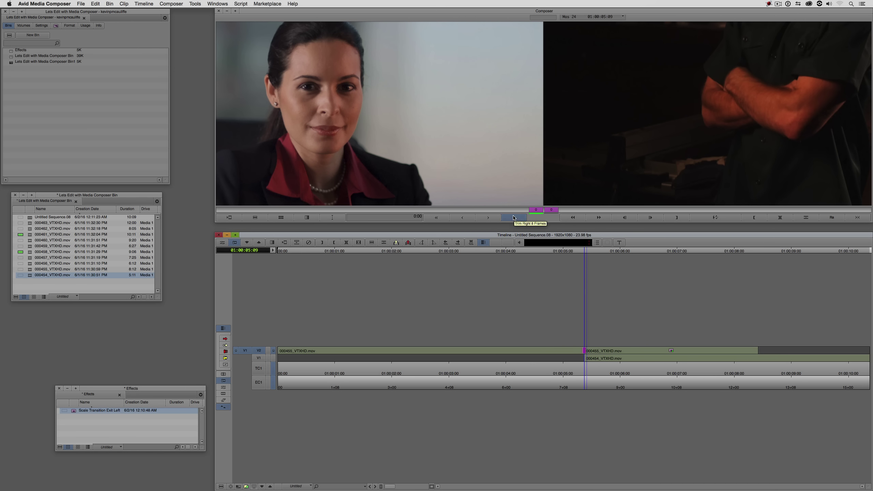
key(l)
click(543, 352)
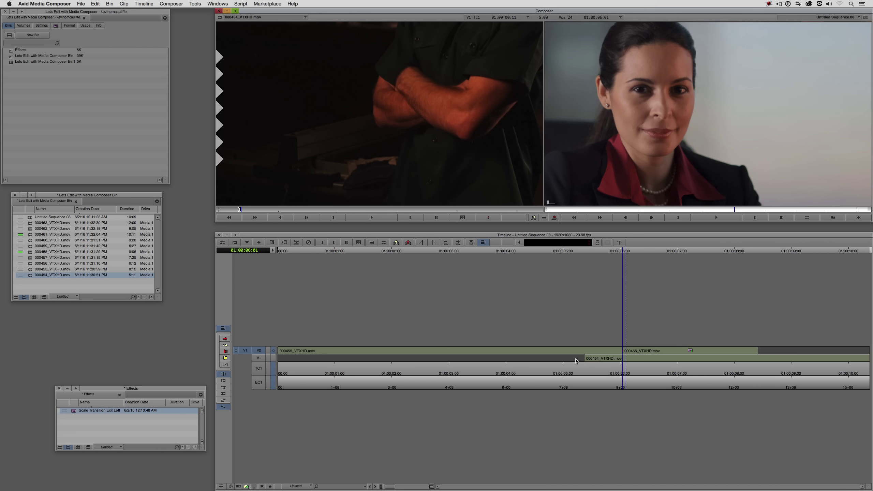
click(542, 352)
key(space)
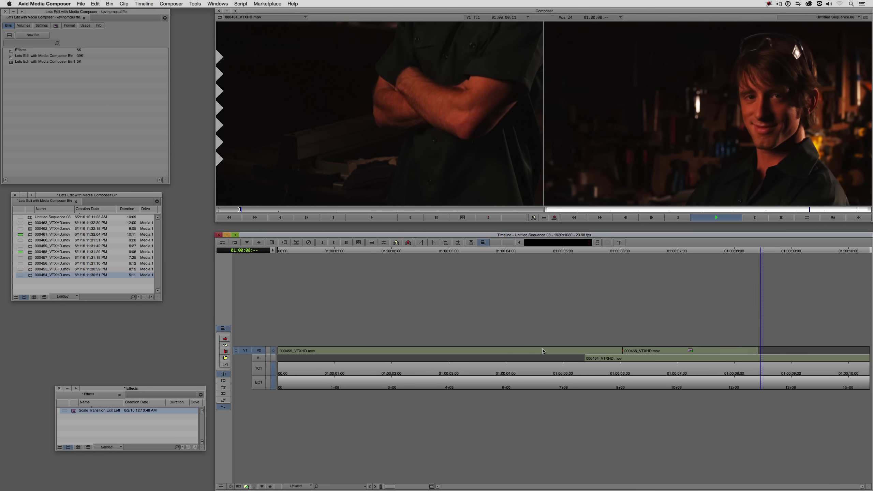
key(space)
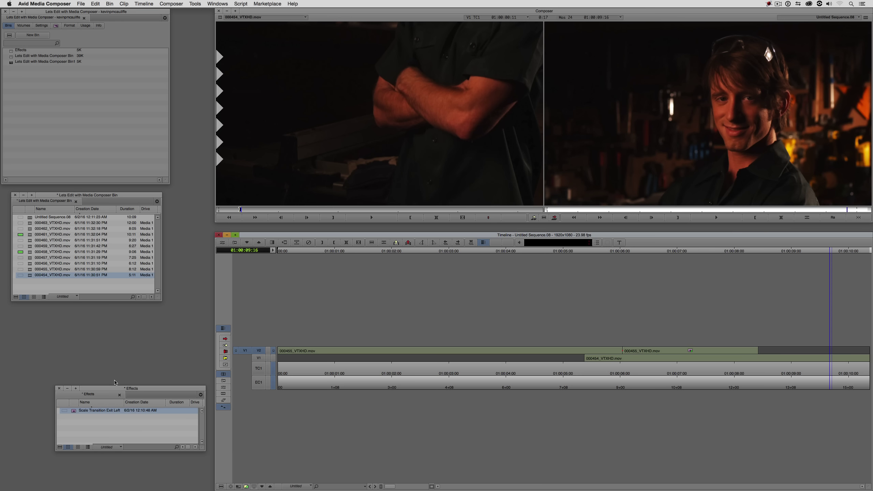
Close the Effects bin window, add the Effects bin to Favorite Bins, and expand that folder
drag(114, 388, 128, 350)
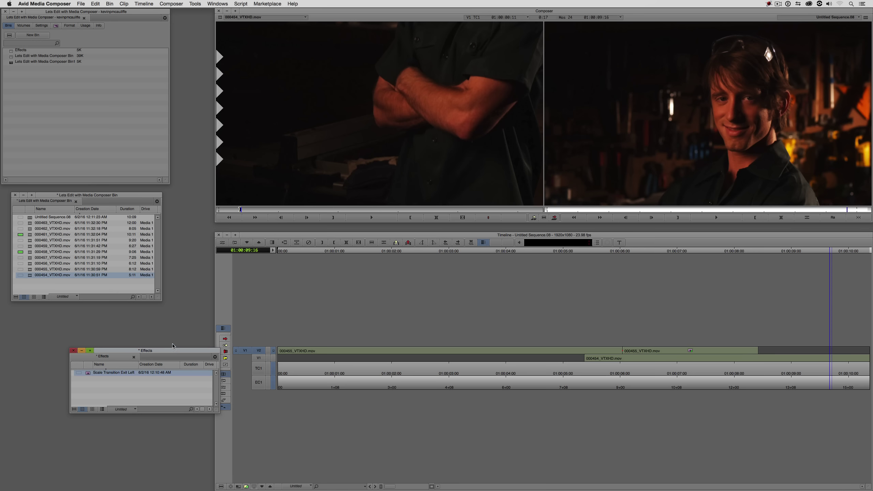
click(73, 351)
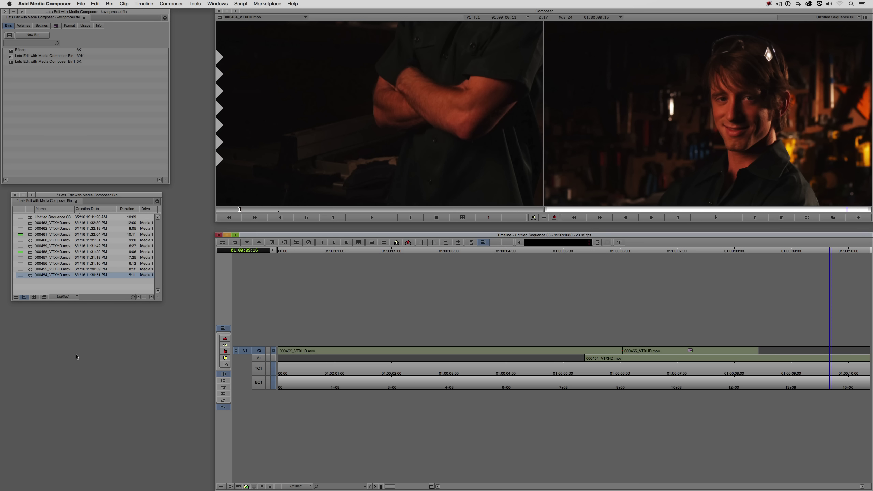
click(10, 52)
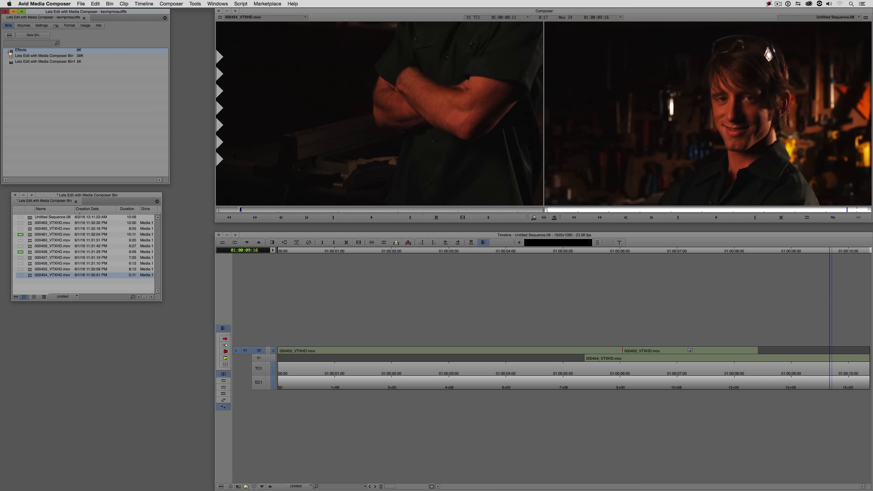
click(110, 4)
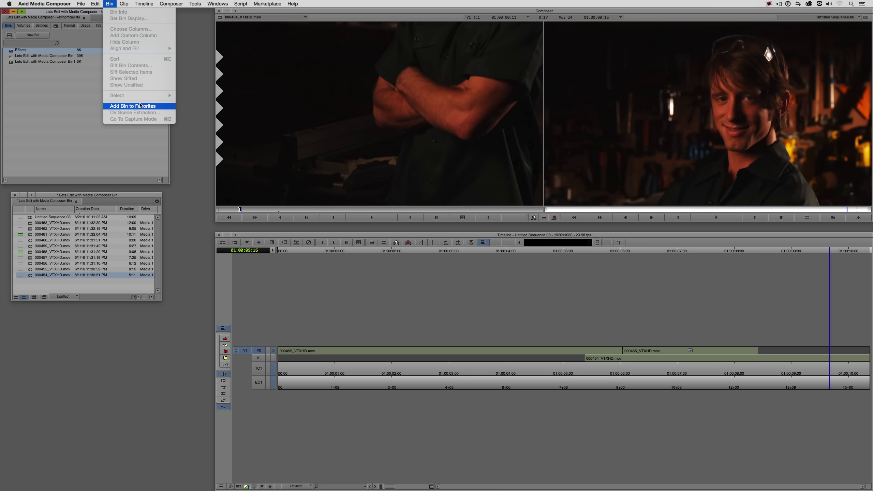
click(158, 107)
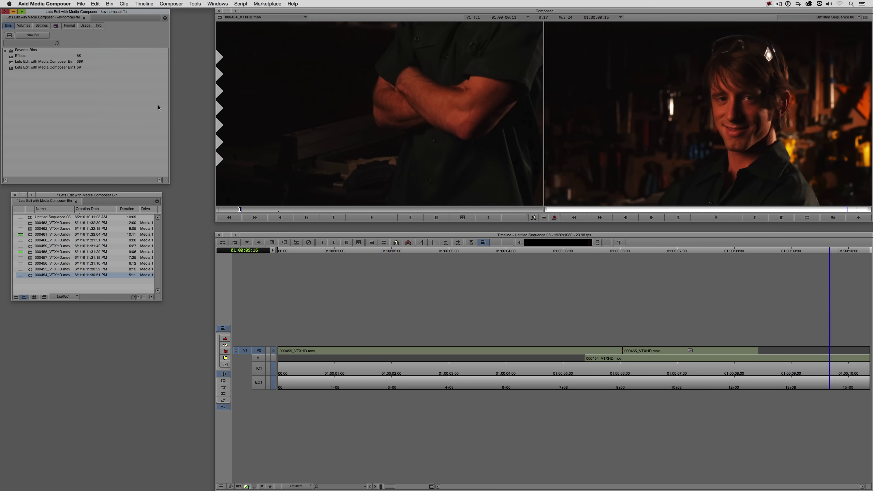
click(6, 51)
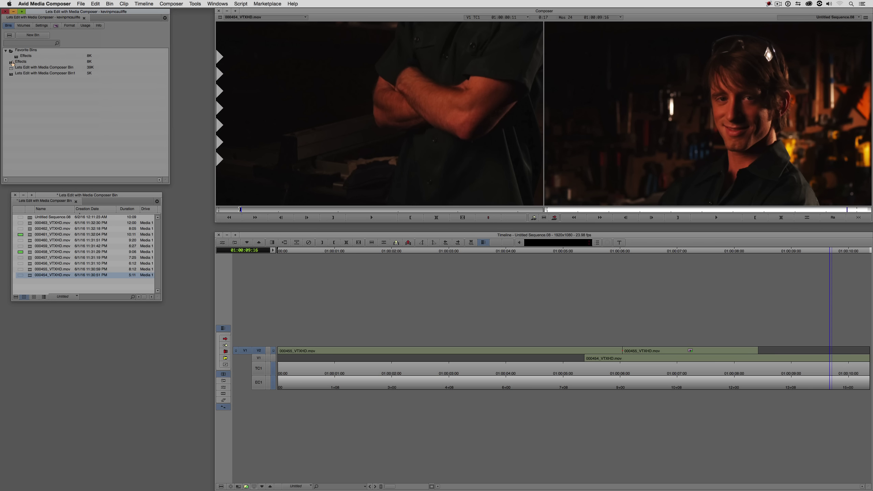